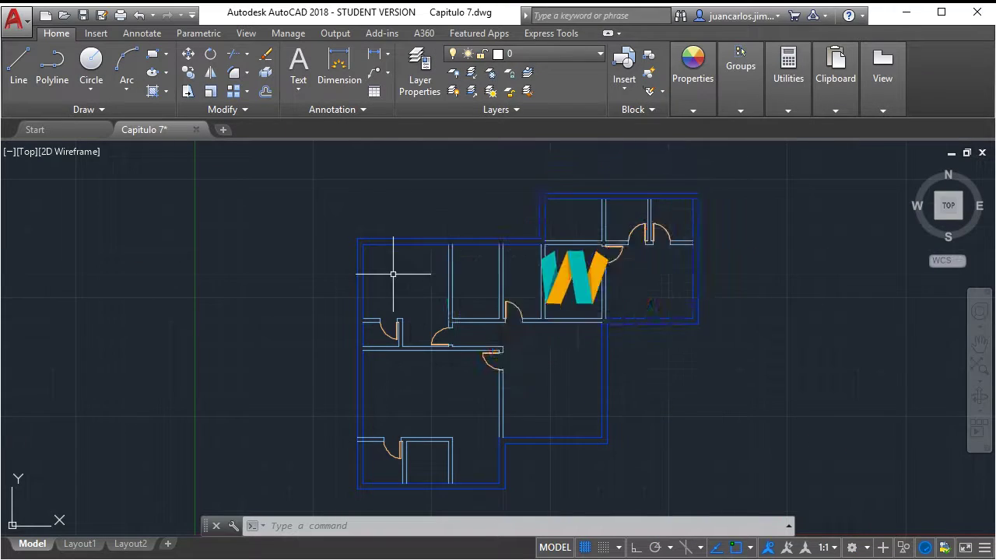
# Zoom into the plan and check the endpoint, midpoint and intersection object snap modes.
pyautogui.scroll(2, 393, 274)
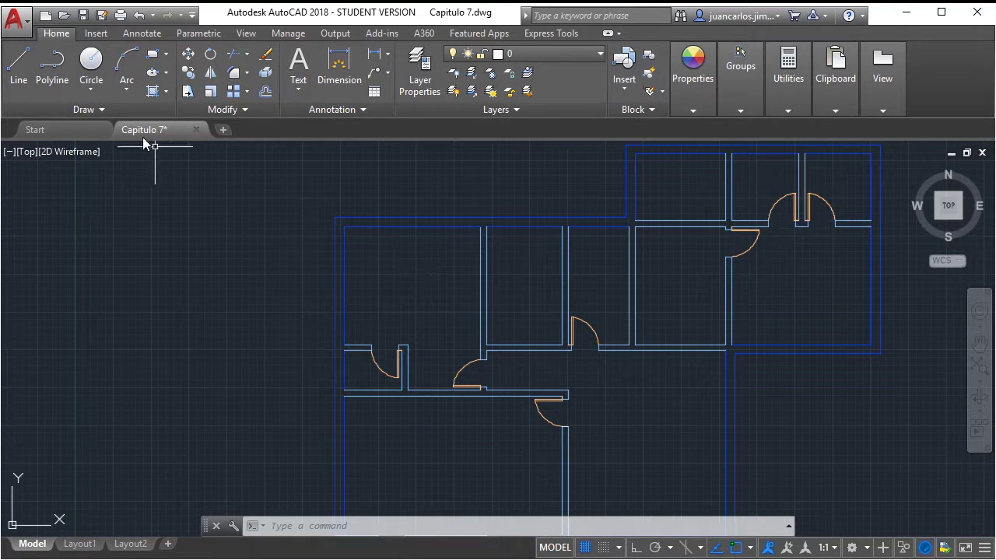
pyautogui.click(25, 75)
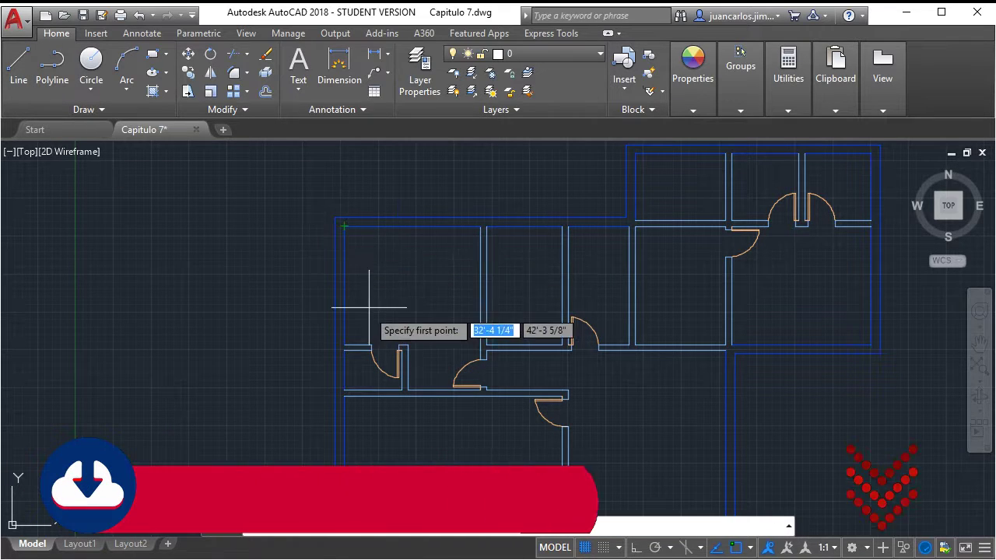
pyautogui.moveTo(355, 300); pyautogui.dragTo(307, 274, button='middle')
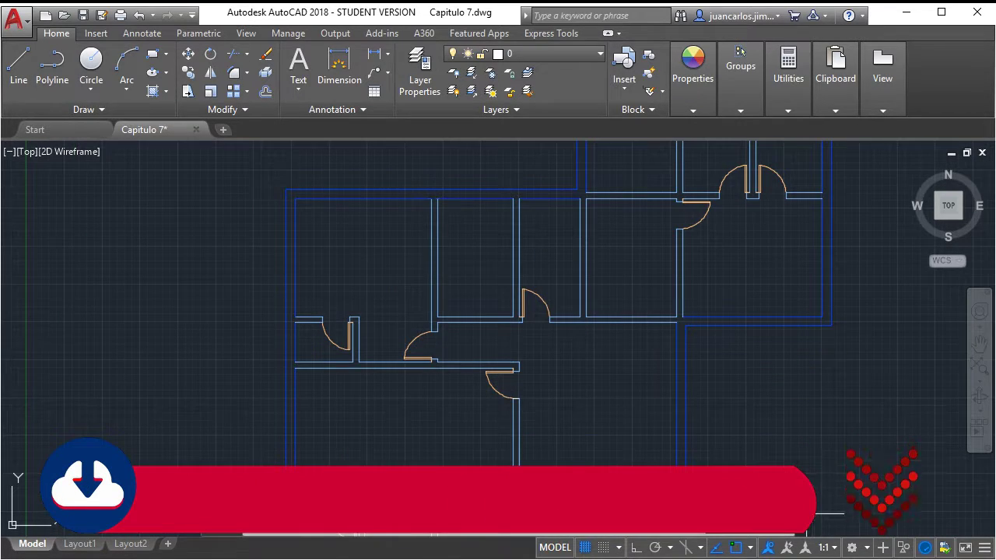
pyautogui.click(748, 549)
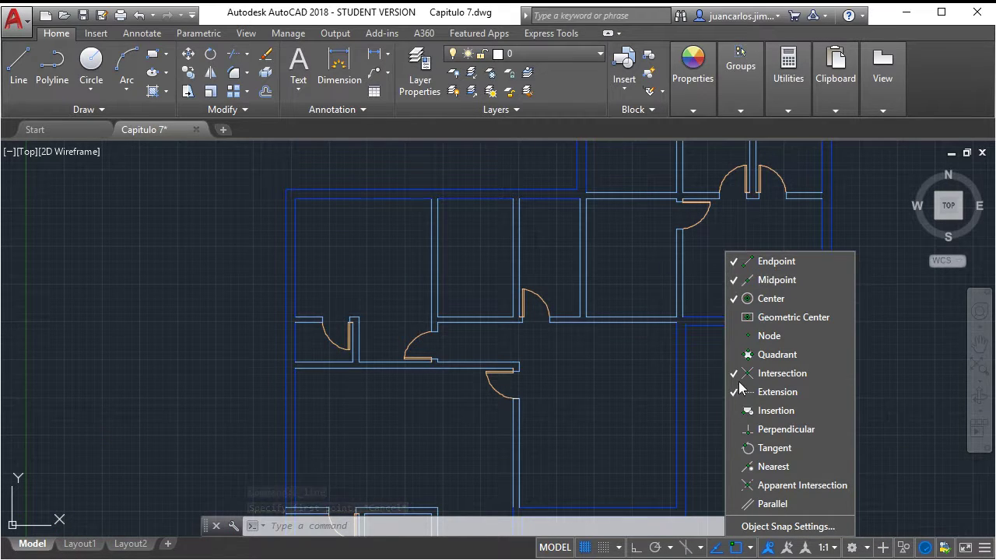
pyautogui.click(749, 548)
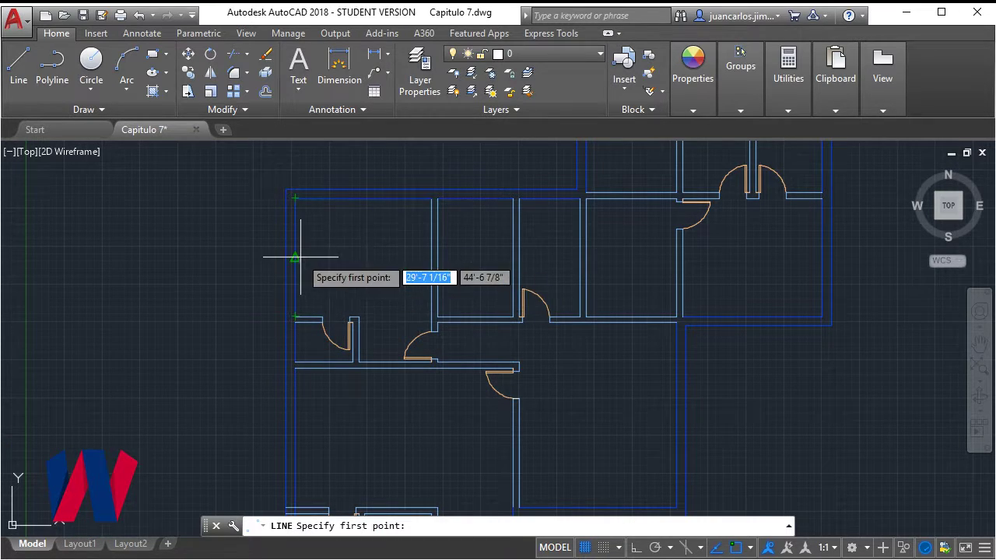
# Offset the left-wall marker line 18 units above and below as window jambs.
pyautogui.scroll(-2, 351, 260)
pyautogui.scroll(5, 351, 263)
pyautogui.scroll(-4, 488, 288)
pyautogui.press('Escape')
pyautogui.write('of')
pyautogui.press('Return')
pyautogui.press('Return')
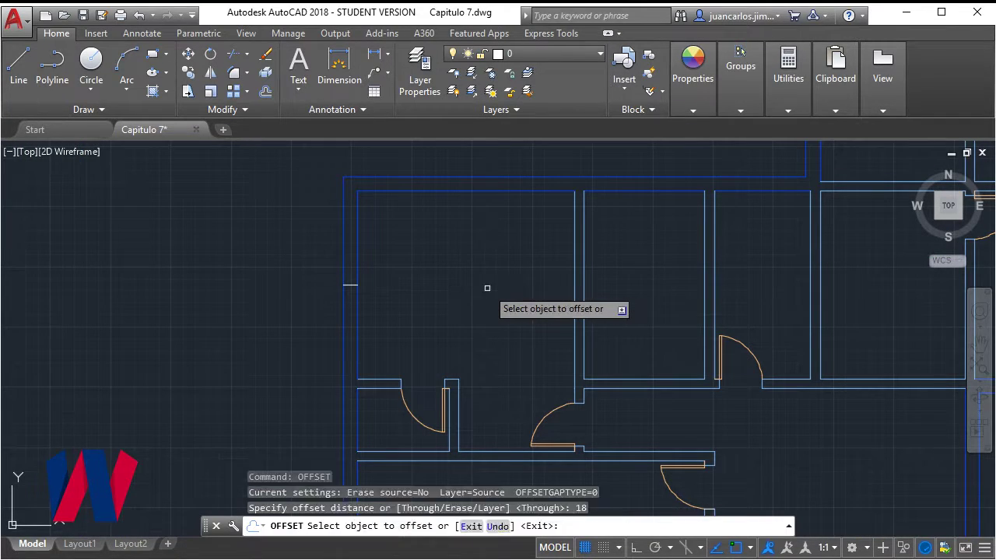
pyautogui.click(351, 285)
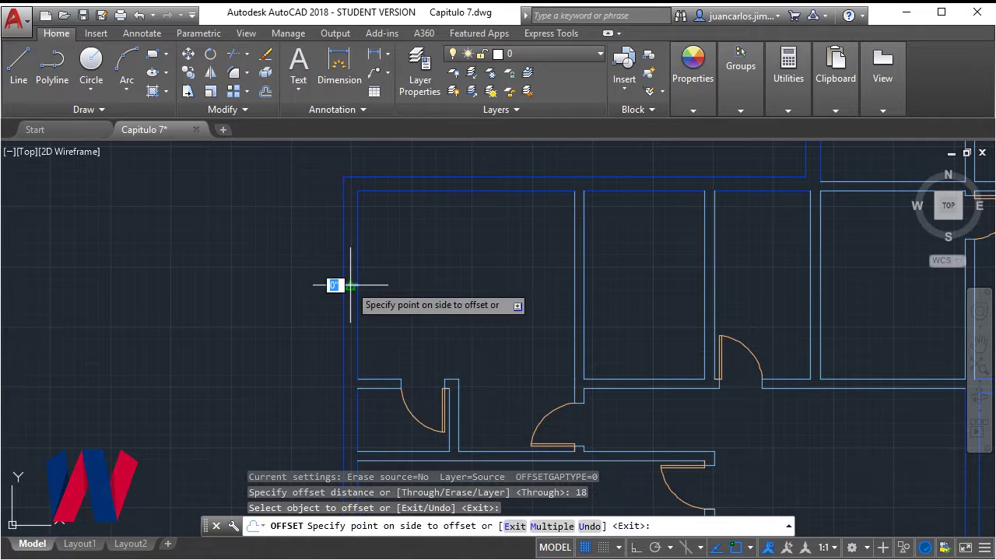
pyautogui.click(353, 249)
pyautogui.click(351, 285)
pyautogui.click(396, 310)
pyautogui.press('Escape')
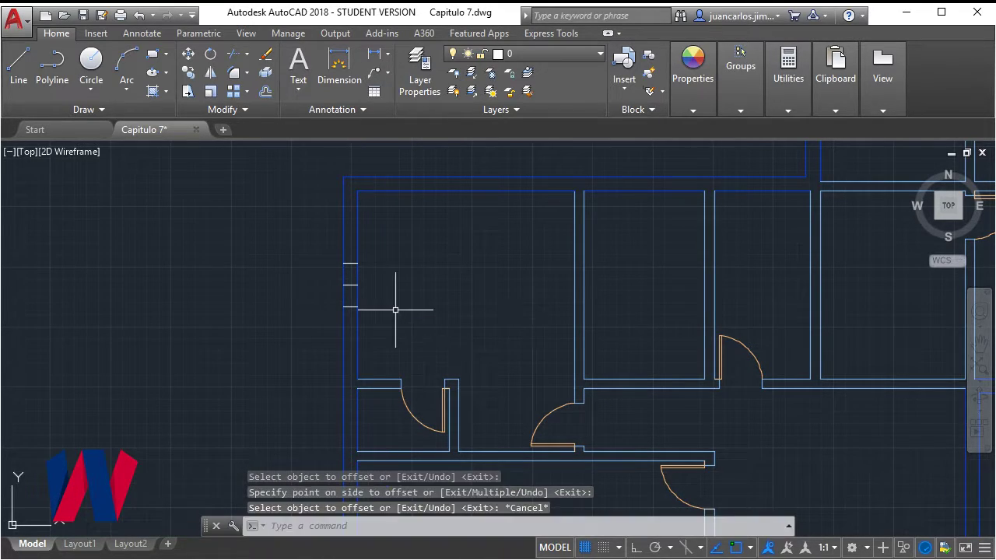
# Erase the centre marker and trim the left wall between the two jambs.
pyautogui.click(353, 286)
pyautogui.press('Delete')
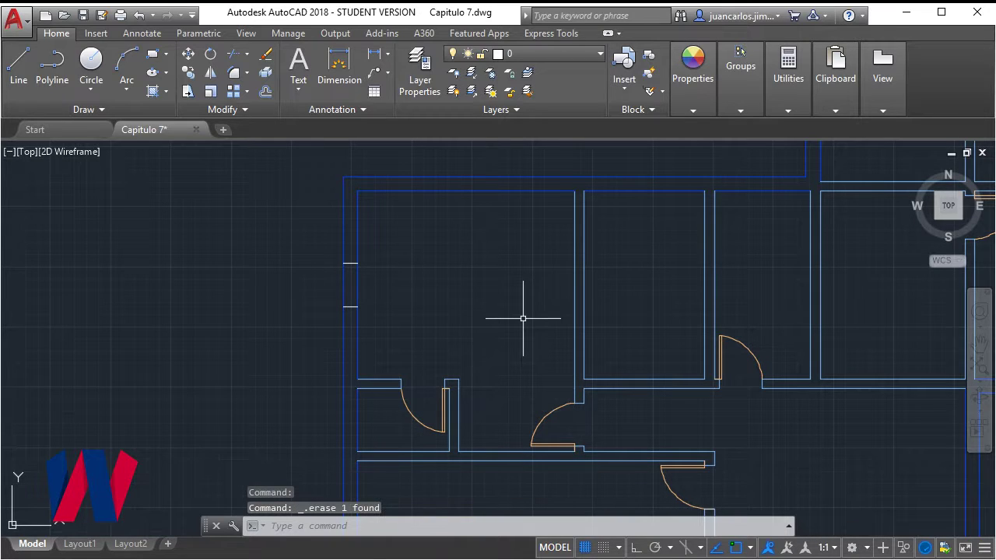
pyautogui.click(419, 220)
pyautogui.click(311, 366)
pyautogui.write('tr')
pyautogui.press('Return')
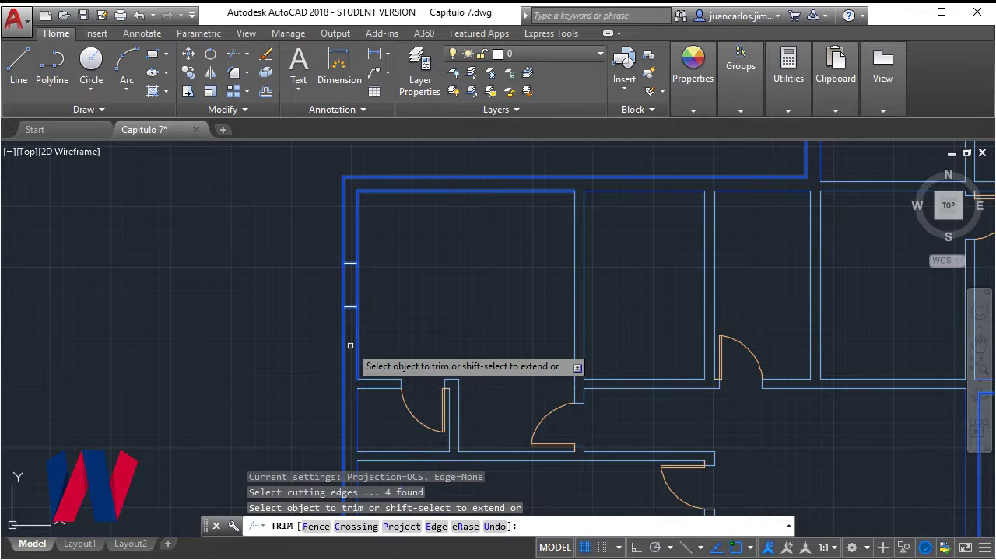
pyautogui.click(351, 280)
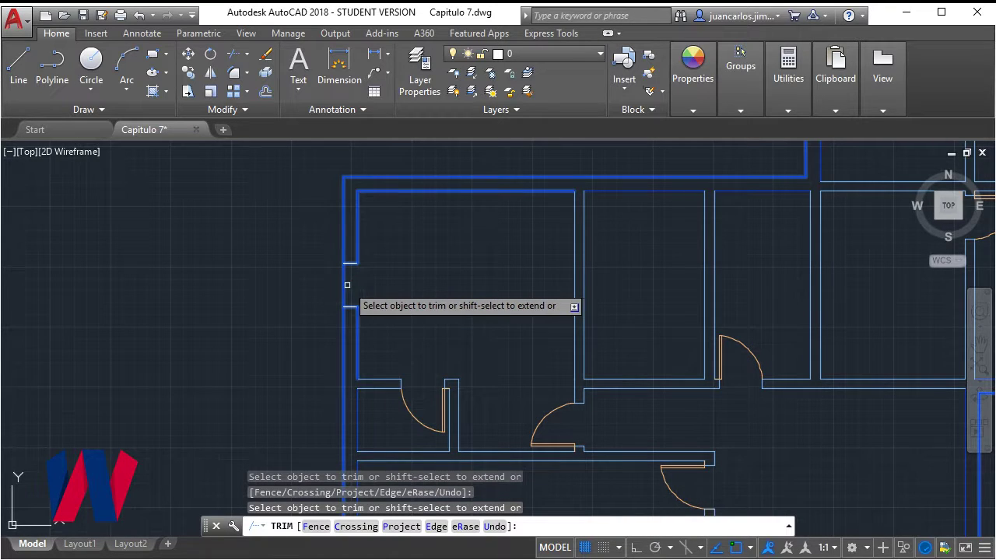
pyautogui.press('Escape')
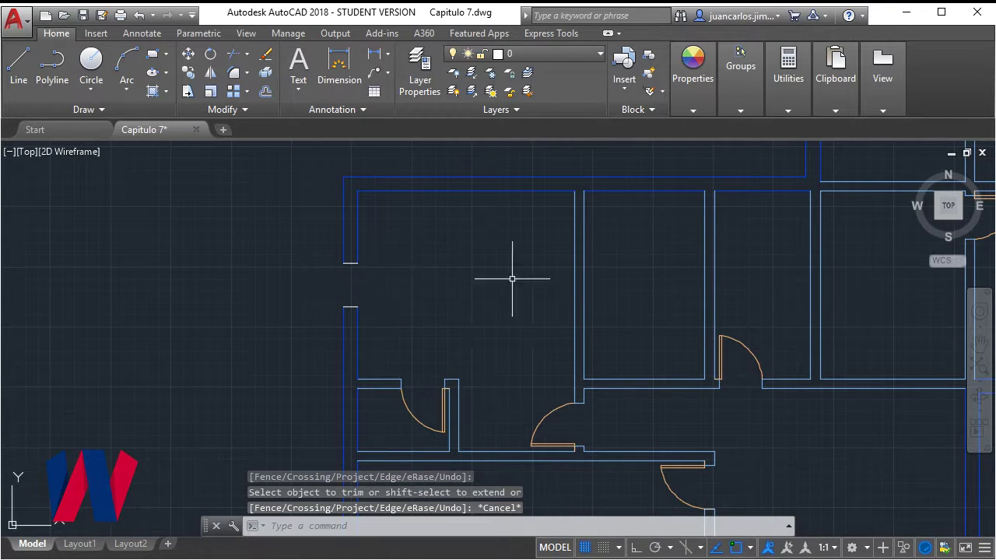
pyautogui.moveTo(390, 289); pyautogui.dragTo(205, 329, button='middle')
pyautogui.moveTo(425, 309)
pyautogui.mouseDown(button='middle')
pyautogui.moveTo(569, 283)
pyautogui.moveTo(589, 252)
pyautogui.moveTo(471, 318)
pyautogui.mouseUp(button='middle')
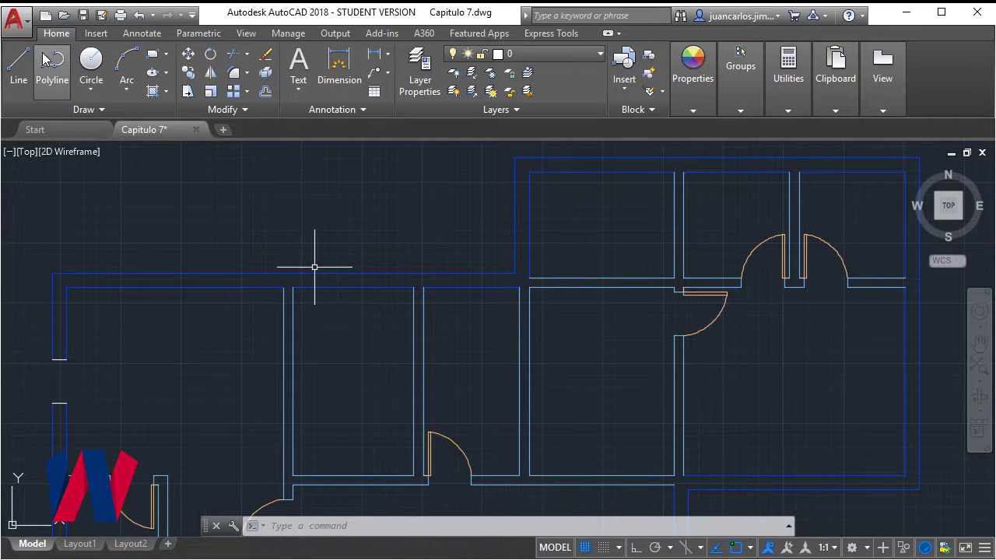
# Draw a marker line across the narrow room's top wall.
pyautogui.click(19, 62)
pyautogui.click(471, 288)
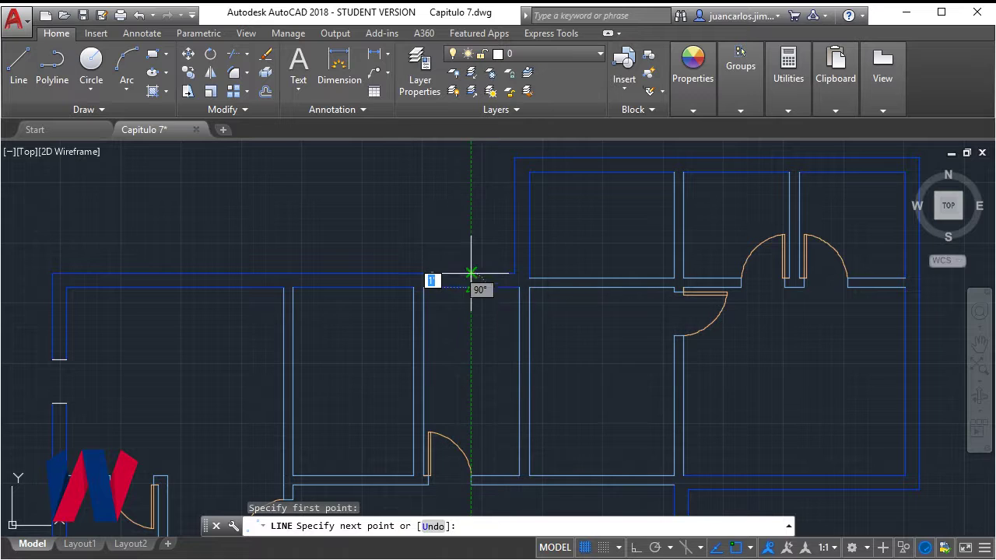
pyautogui.press('Escape')
pyautogui.scroll(2, 489, 304)
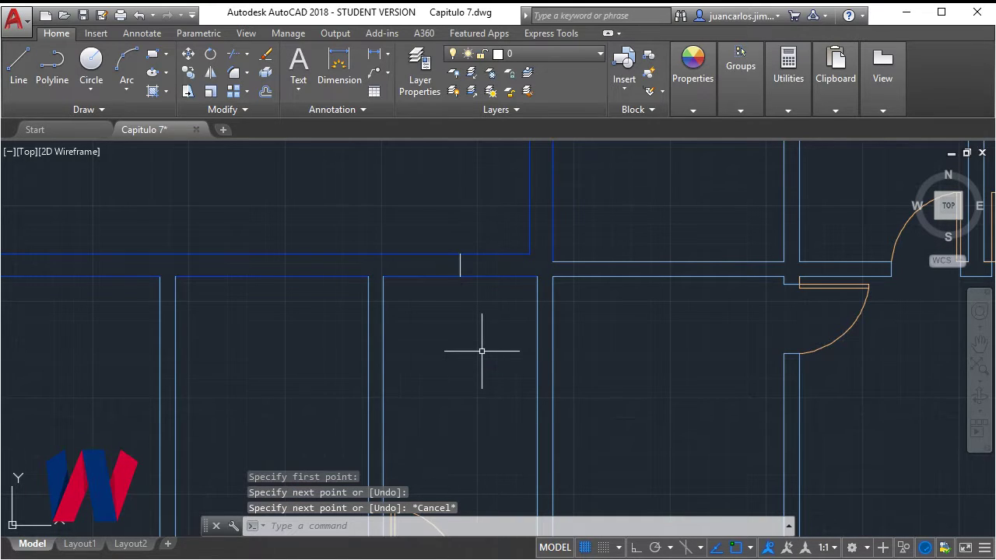
# Offset the marker 16 units left and right, then erase the centre marker.
pyautogui.write('o')
pyautogui.press('Return')
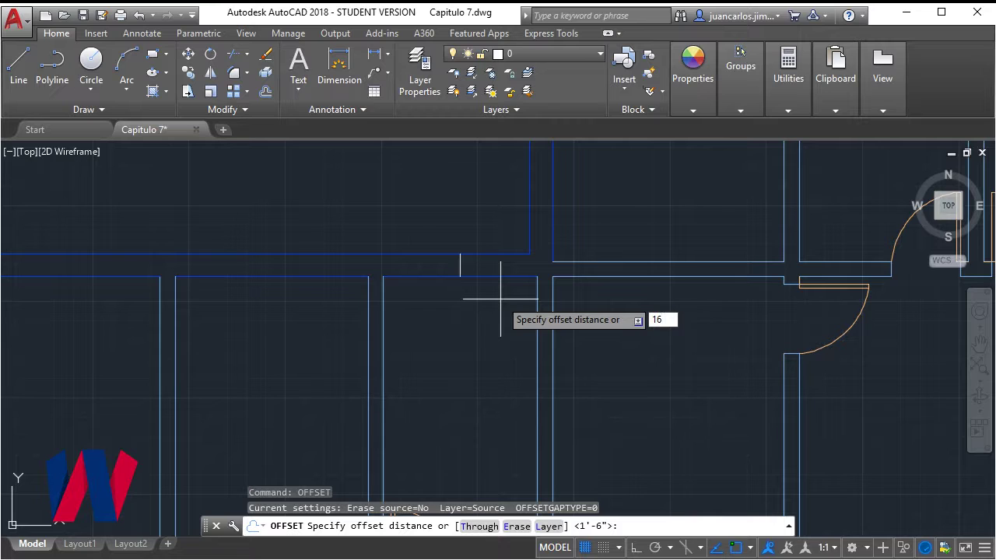
pyautogui.press('Return')
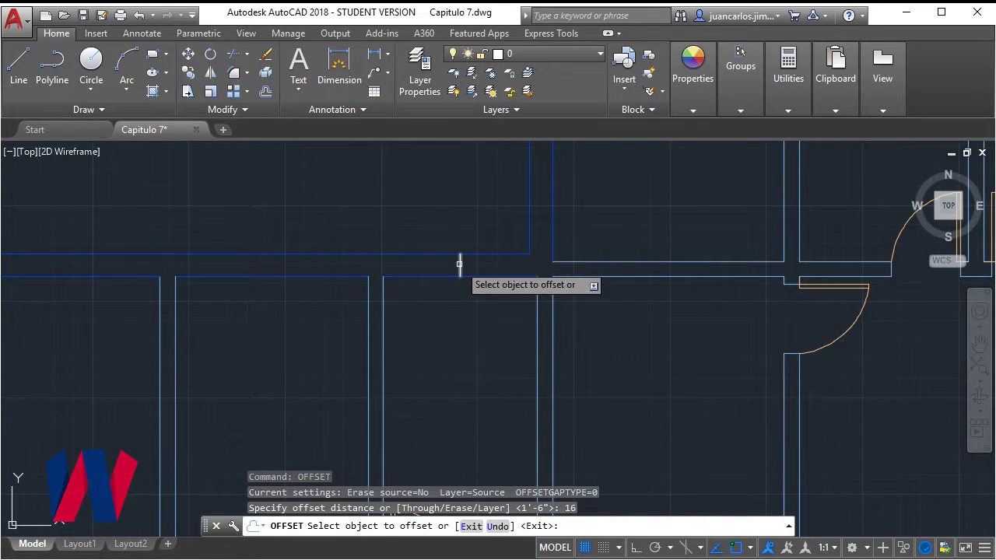
pyautogui.click(459, 264)
pyautogui.click(502, 267)
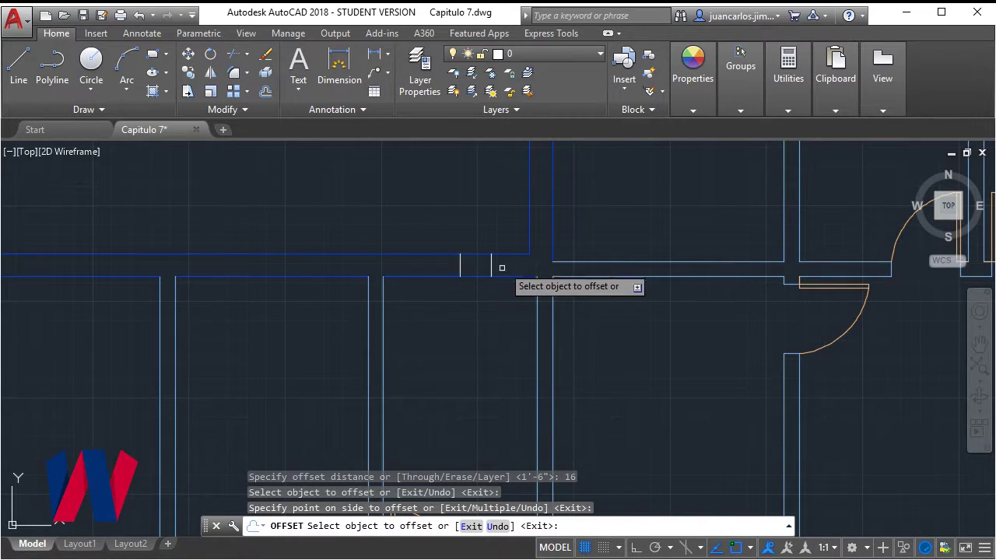
pyautogui.click(459, 266)
pyautogui.click(430, 262)
pyautogui.press('Escape')
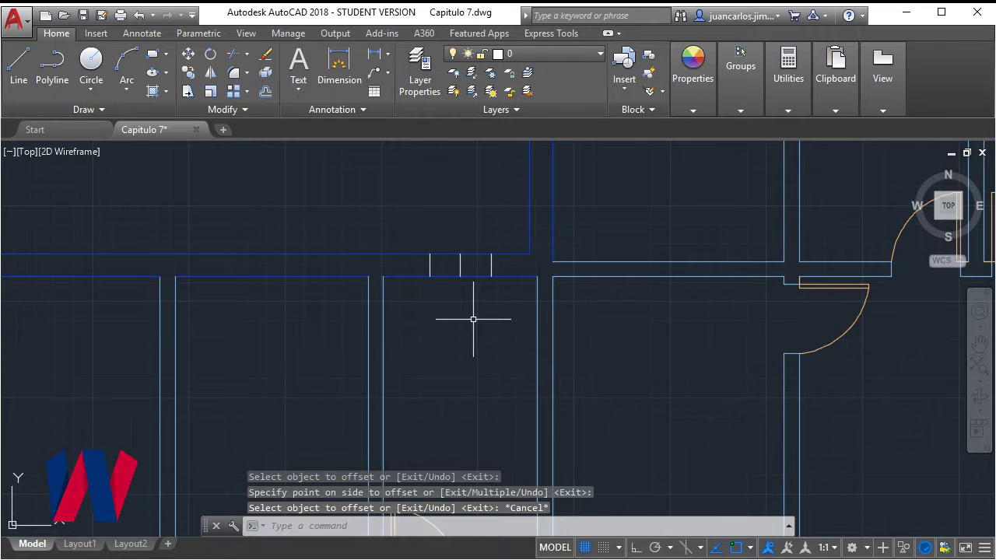
pyautogui.click(463, 270)
pyautogui.press('Escape')
pyautogui.click(461, 265)
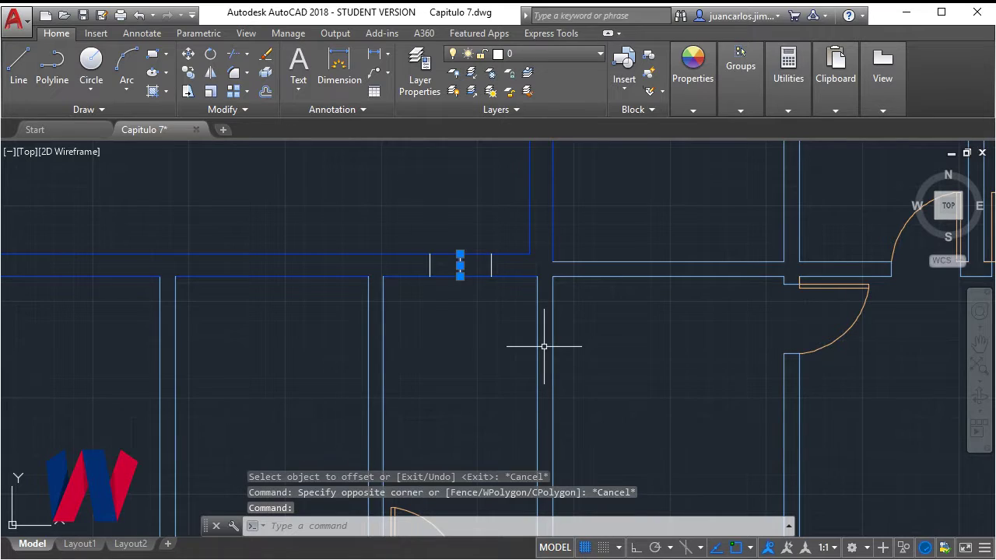
pyautogui.press('Delete')
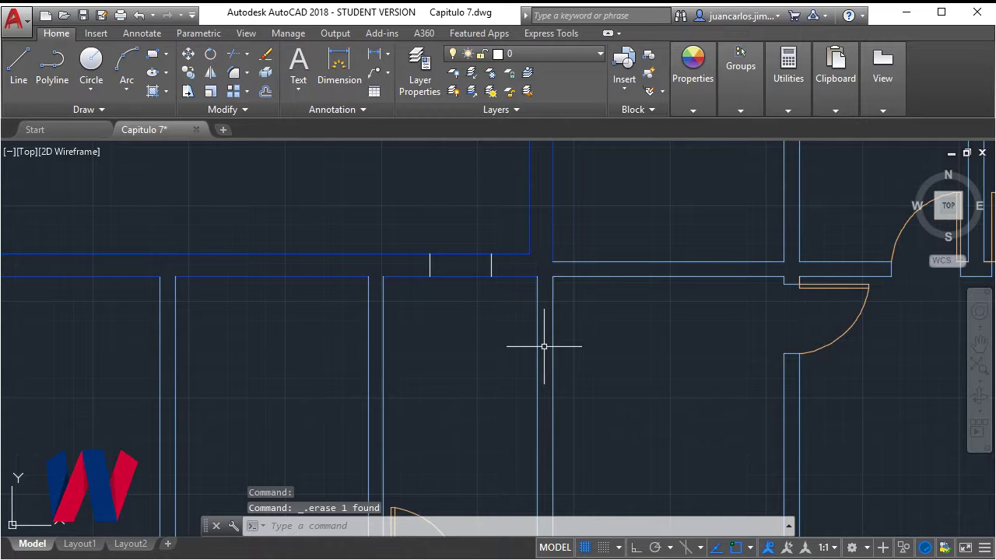
# Trim the outer and inner top wall lines between the two jambs.
pyautogui.click(530, 266)
pyautogui.click(421, 289)
pyautogui.write('tr')
pyautogui.press('Return')
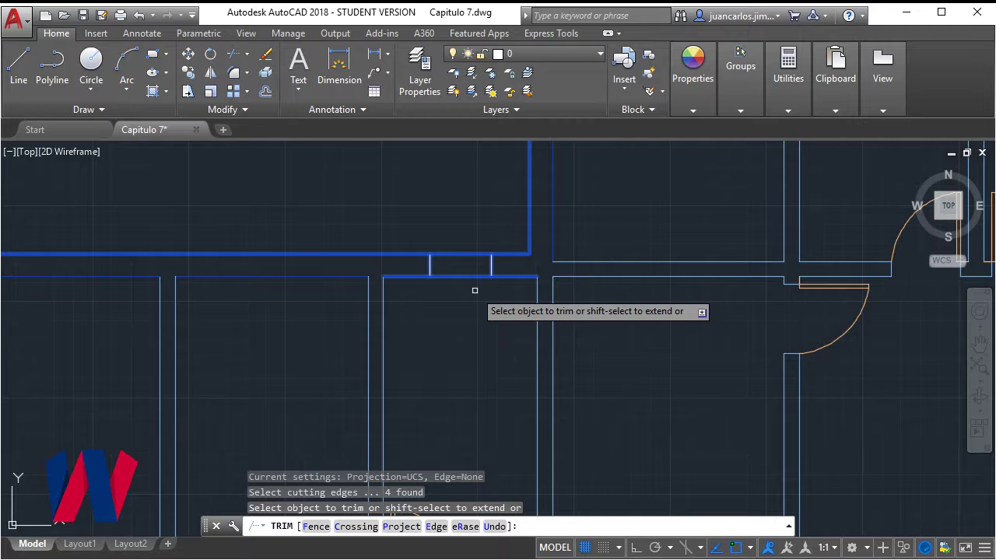
pyautogui.click(455, 254)
pyautogui.click(465, 276)
pyautogui.scroll(-3, 485, 312)
pyautogui.scroll(3, 467, 307)
pyautogui.press('Escape')
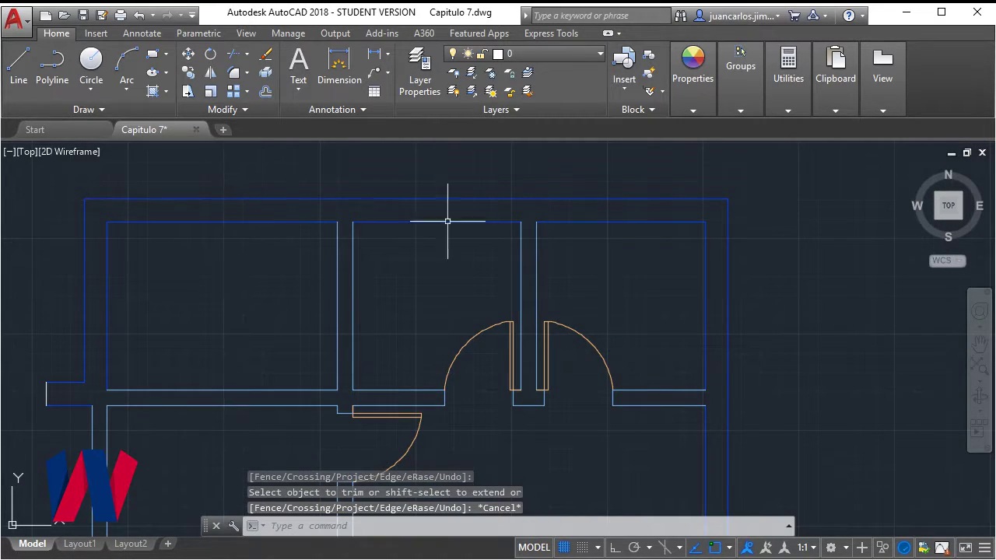
# Draw three vertical marker lines across the top exterior wall for the windows.
pyautogui.click(18, 66)
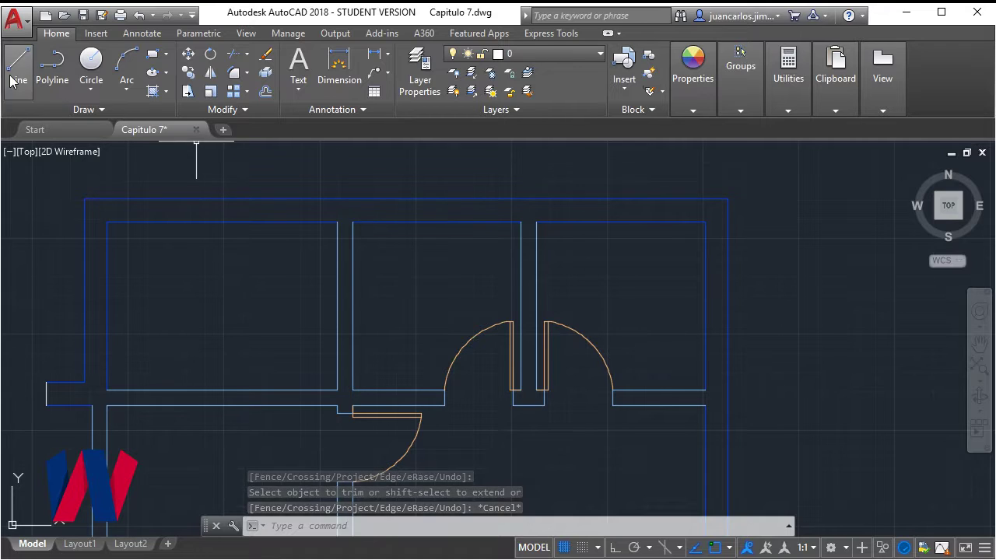
pyautogui.click(222, 222)
pyautogui.click(222, 200)
pyautogui.press('Escape')
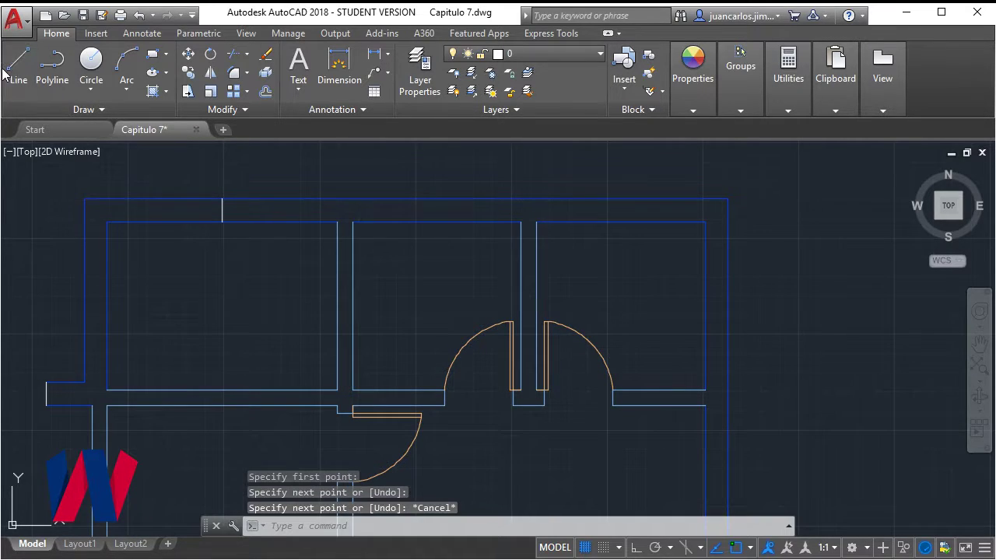
pyautogui.click(4, 72)
pyautogui.click(437, 222)
pyautogui.click(437, 199)
pyautogui.press('Escape')
pyautogui.click(19, 66)
pyautogui.click(620, 200)
pyautogui.press('Escape')
# Offset the first marker 18 units to each side as jambs.
pyautogui.press('Return')
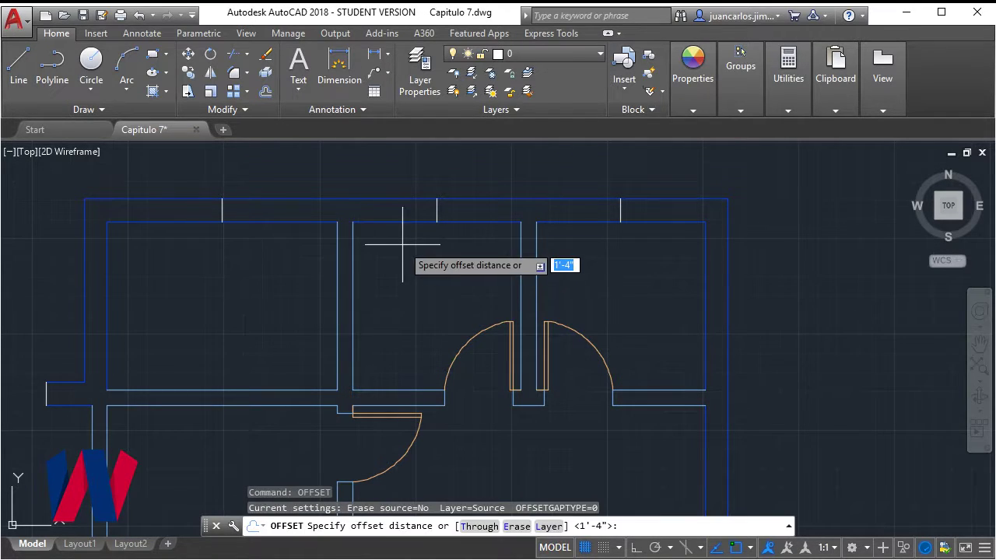
pyautogui.write('18')
pyautogui.press('Return')
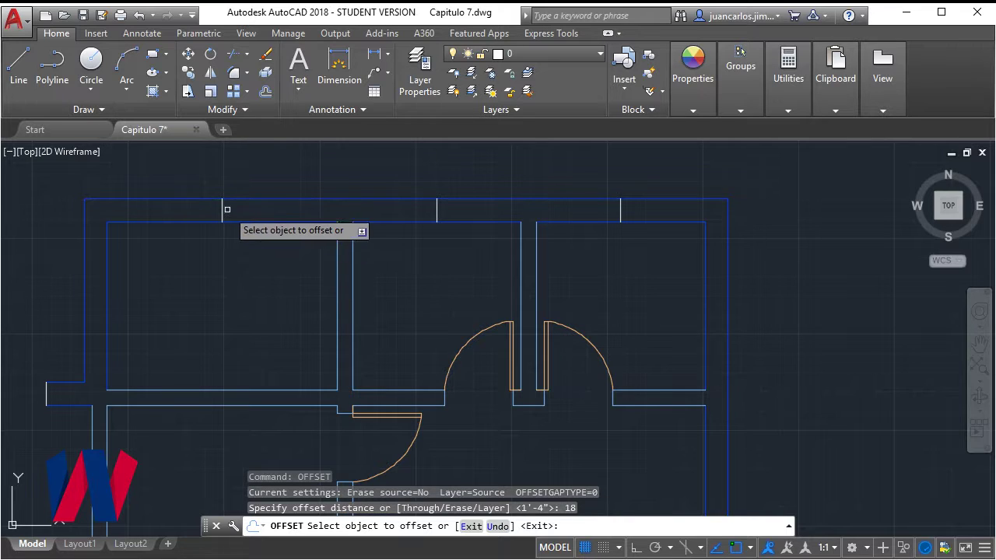
pyautogui.click(226, 211)
pyautogui.click(232, 204)
pyautogui.click(222, 208)
pyautogui.click(181, 214)
pyautogui.press('Escape')
# Offset the second and third markers 16 units to create their jamb lines.
pyautogui.press('Return')
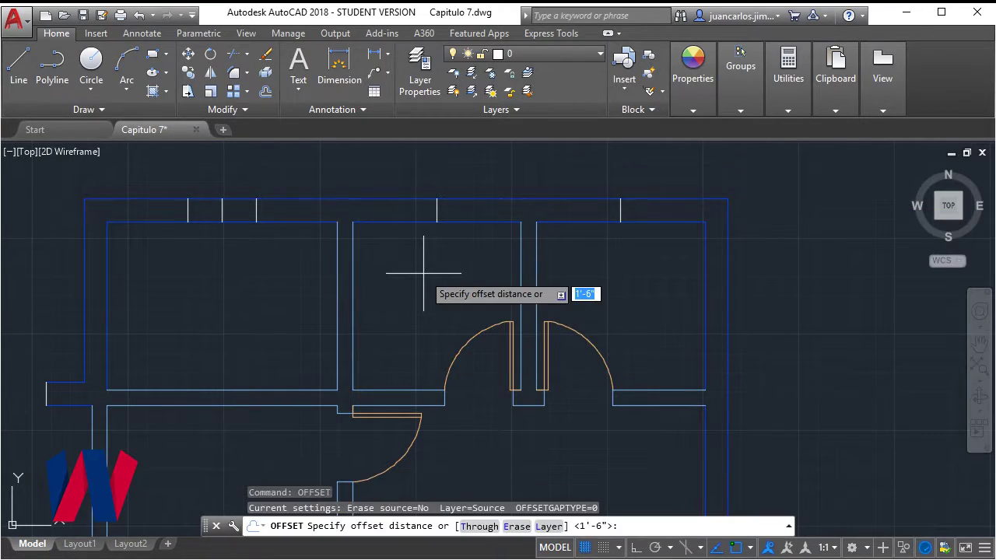
pyautogui.press('Return')
pyautogui.click(436, 213)
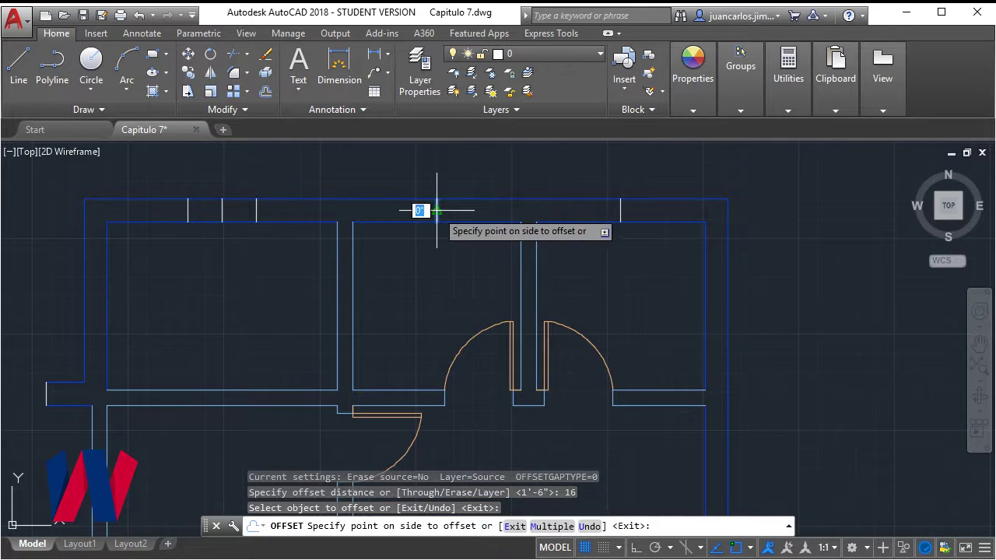
pyautogui.click(439, 213)
pyautogui.click(436, 212)
pyautogui.click(401, 213)
pyautogui.click(620, 208)
pyautogui.click(615, 209)
pyautogui.press('Escape')
pyautogui.click(738, 178)
# Abandon the first trim attempt and delete the leftover short wall line.
pyautogui.click(42, 270)
pyautogui.write('tr')
pyautogui.press('Return')
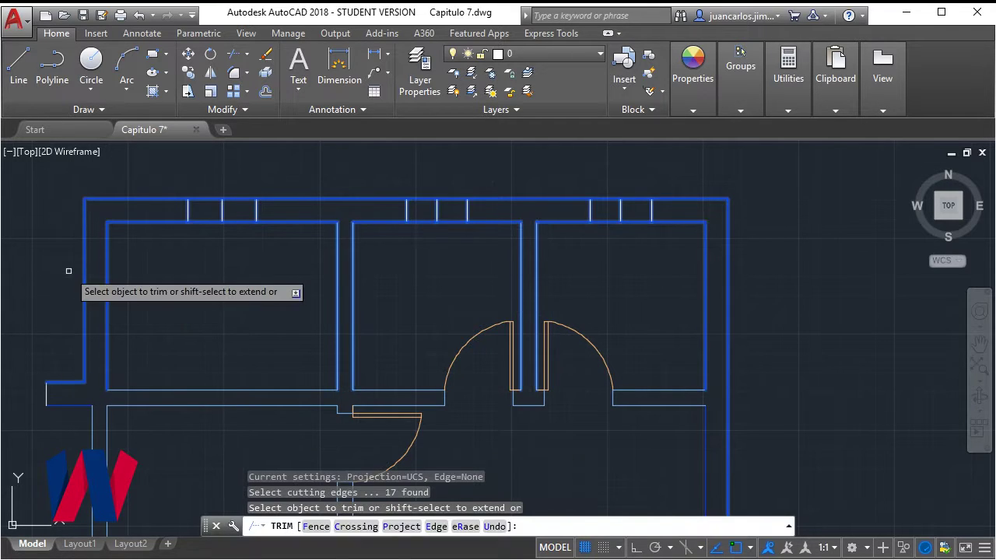
pyautogui.press('Escape')
pyautogui.click(222, 212)
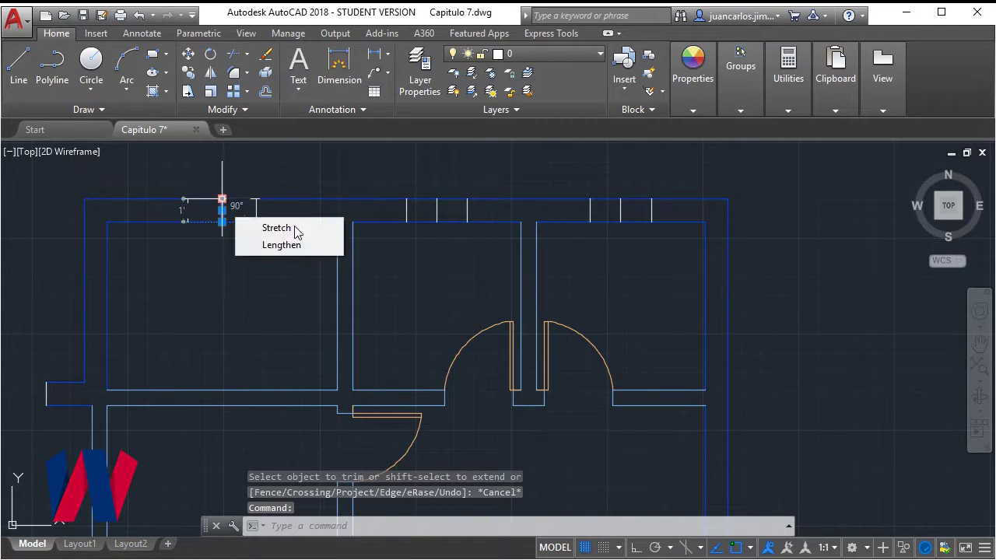
pyautogui.press('Delete')
pyautogui.press('Delete')
# Trim outer and inner top wall lines between the jambs at all three windows.
pyautogui.click(738, 179)
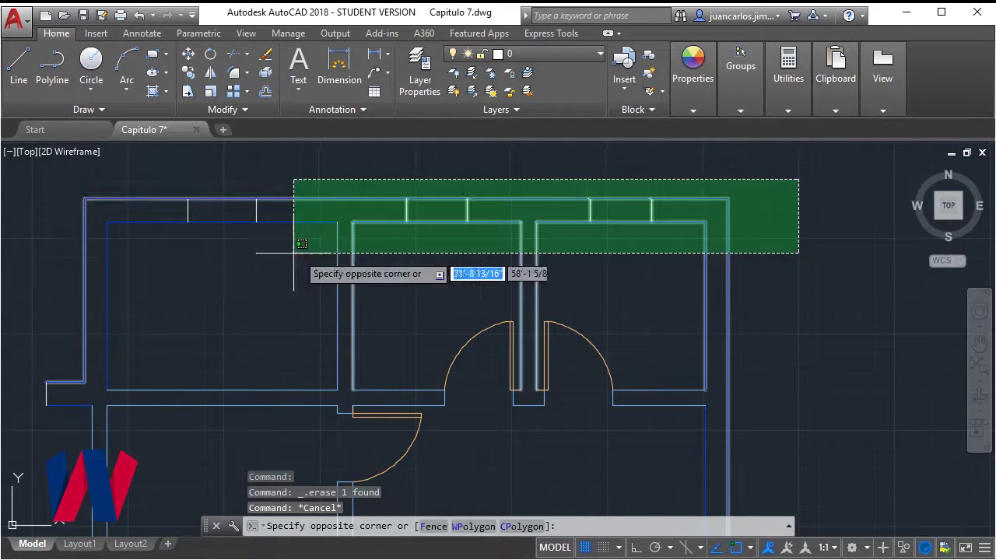
pyautogui.click(38, 262)
pyautogui.write('tr')
pyautogui.press('Return')
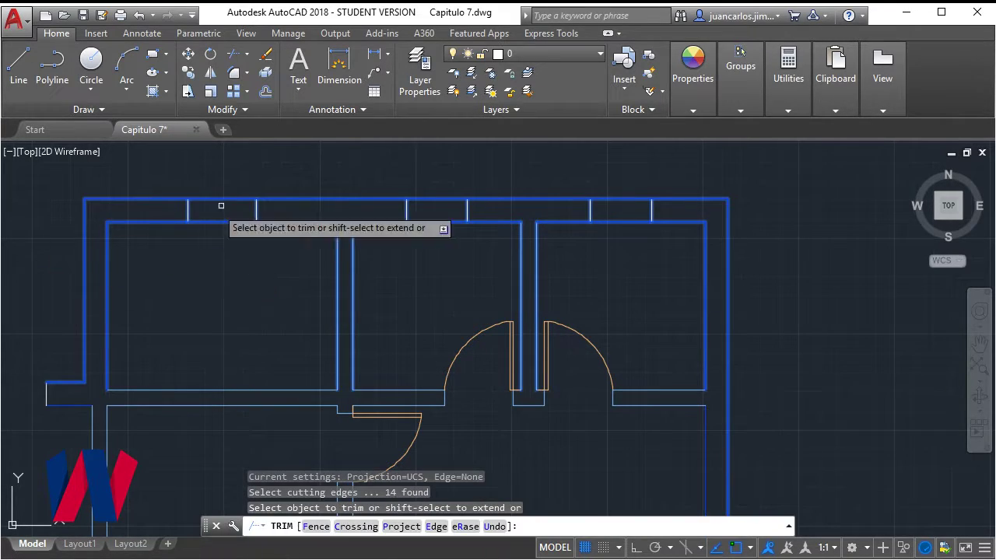
pyautogui.click(217, 200)
pyautogui.click(228, 222)
pyautogui.click(434, 200)
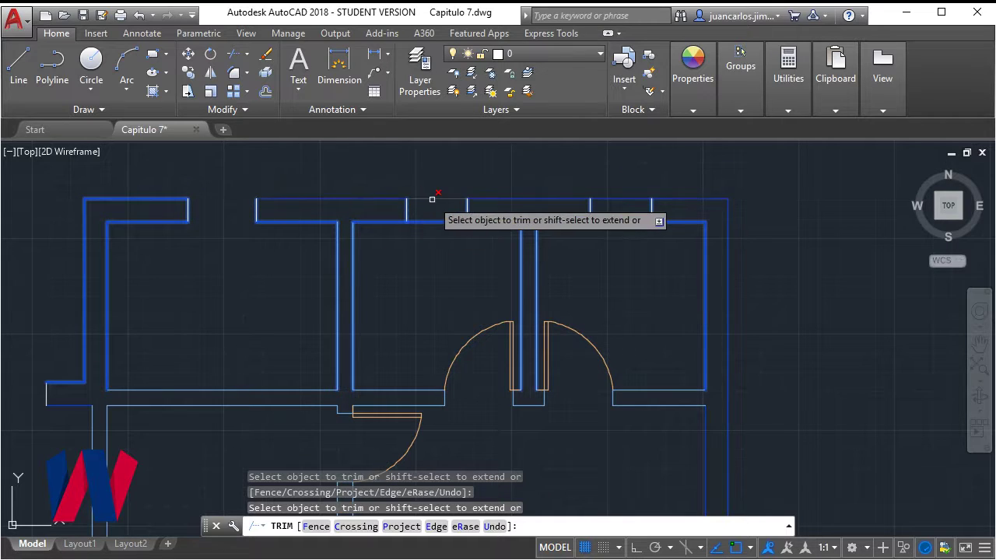
pyautogui.click(443, 223)
pyautogui.click(613, 200)
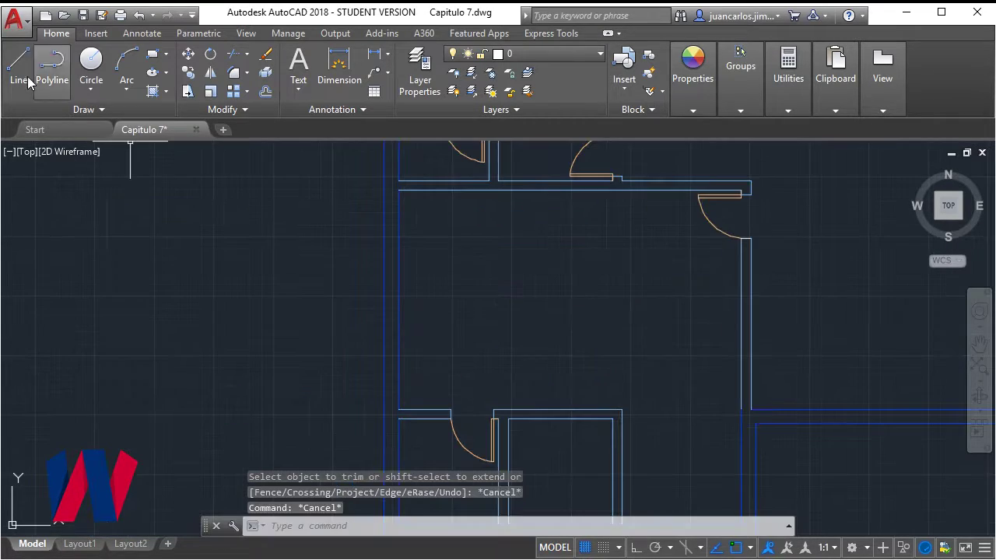
# Start and cancel several line attempts around the left and bottom walls.
pyautogui.click(19, 67)
pyautogui.click(397, 300)
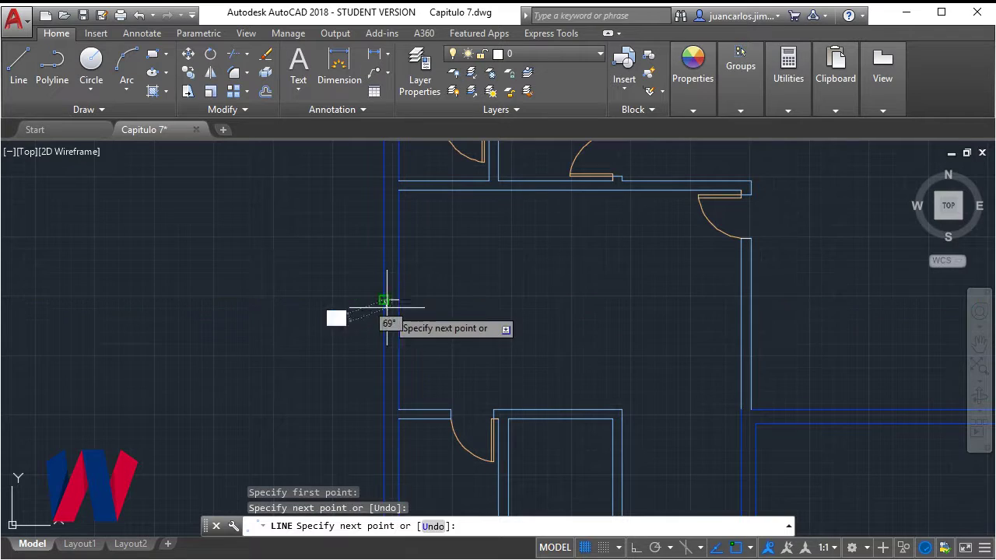
pyautogui.press('Escape')
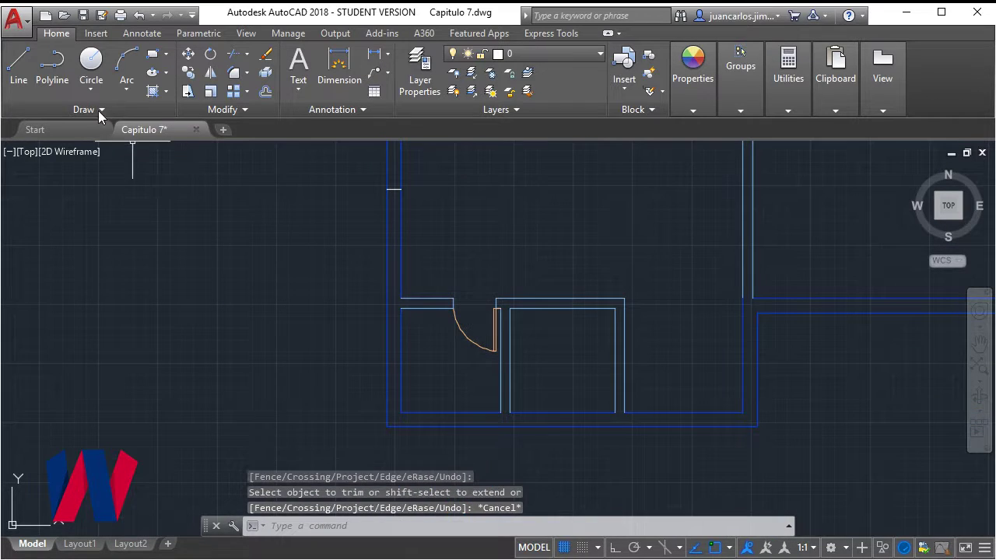
pyautogui.click(18, 66)
pyautogui.scroll(5, 440, 381)
pyautogui.click(426, 393)
pyautogui.press('Escape')
pyautogui.scroll(-2, 426, 394)
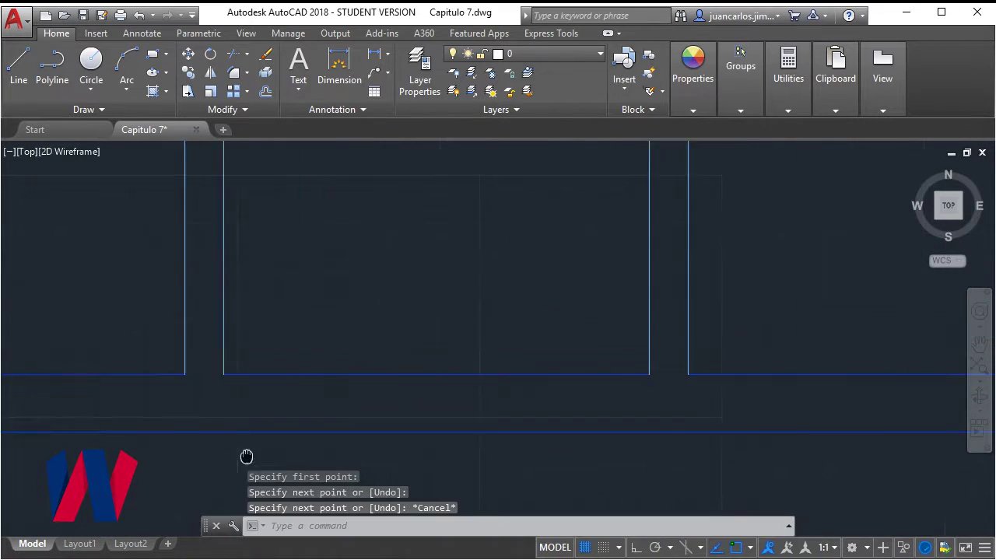
pyautogui.scroll(2, 444, 495)
pyautogui.click(19, 66)
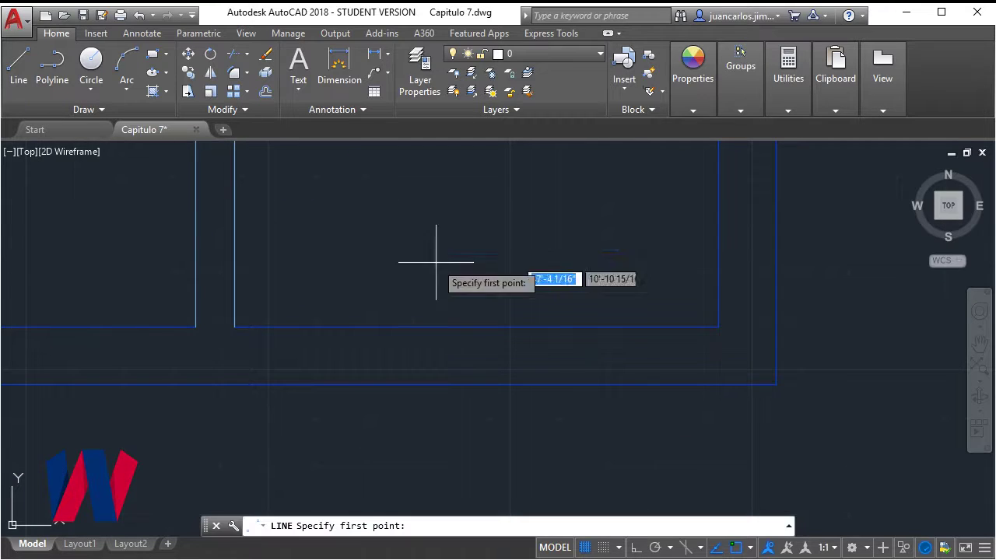
pyautogui.click(477, 328)
pyautogui.press('Escape')
pyautogui.click(19, 66)
pyautogui.click(491, 329)
pyautogui.press('Escape')
pyautogui.scroll(-3, 467, 380)
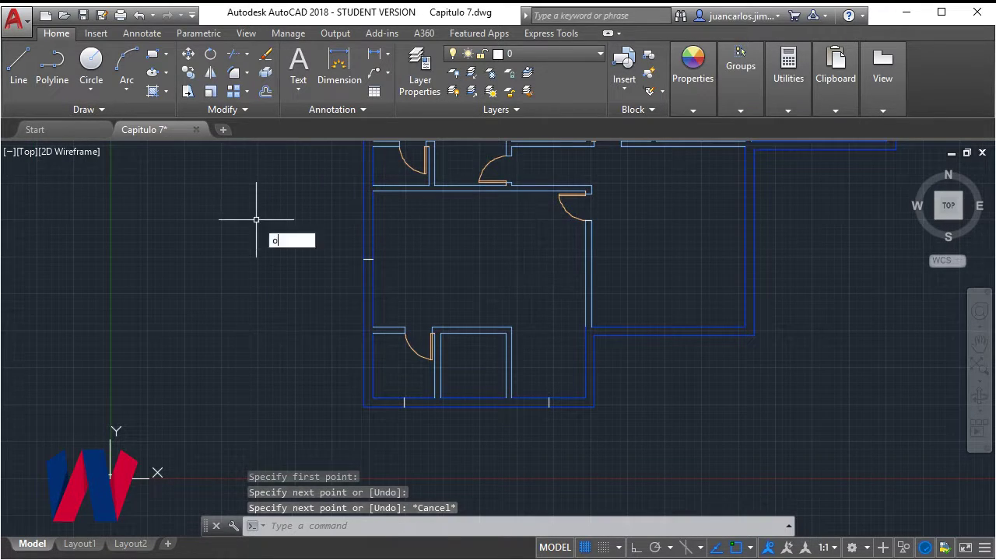
# Offset the left and bottom wall marker lines by 18 units.
pyautogui.press('Return')
pyautogui.write('18')
pyautogui.press('Return')
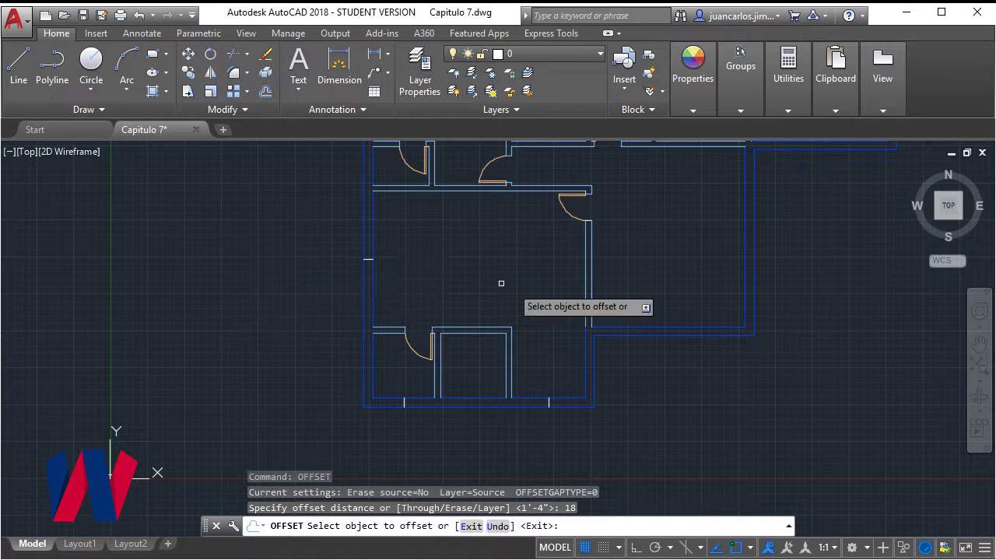
pyautogui.scroll(2, 322, 275)
pyautogui.click(366, 263)
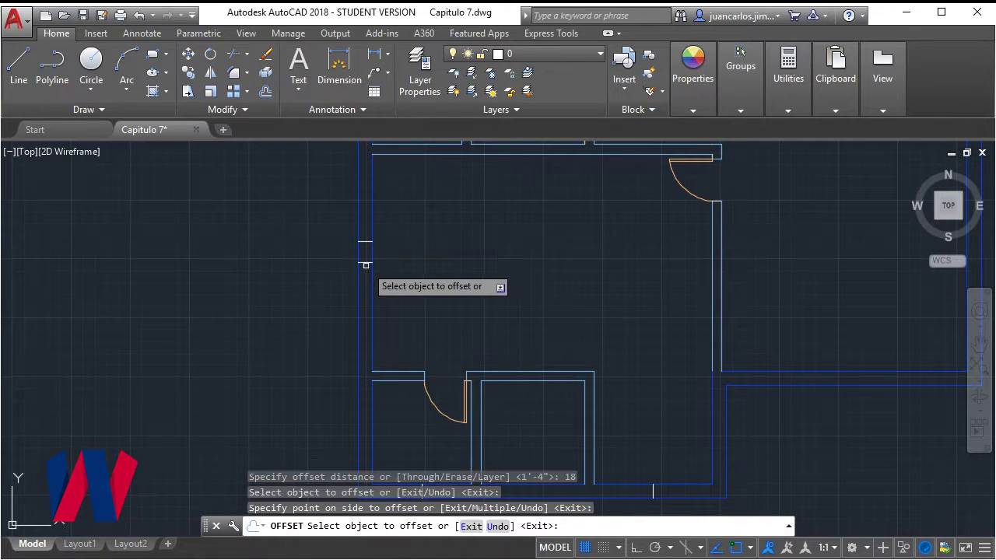
pyautogui.moveTo(685, 404); pyautogui.dragTo(622, 282, button='middle')
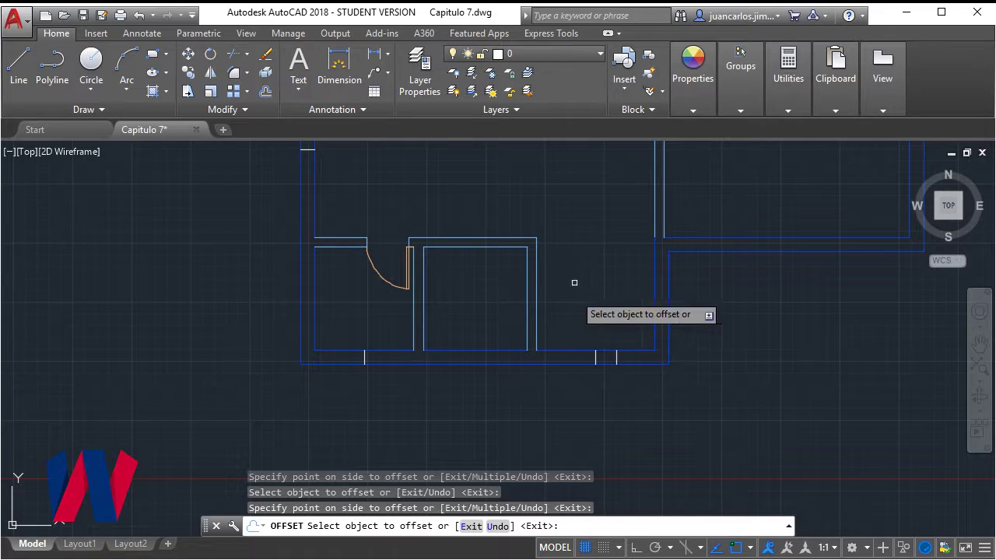
pyautogui.click(582, 360)
pyautogui.click(582, 360)
pyautogui.press('Escape')
# Offset the bottom wall marker 16 units and delete an unwanted line.
pyautogui.write('of')
pyautogui.press('Return')
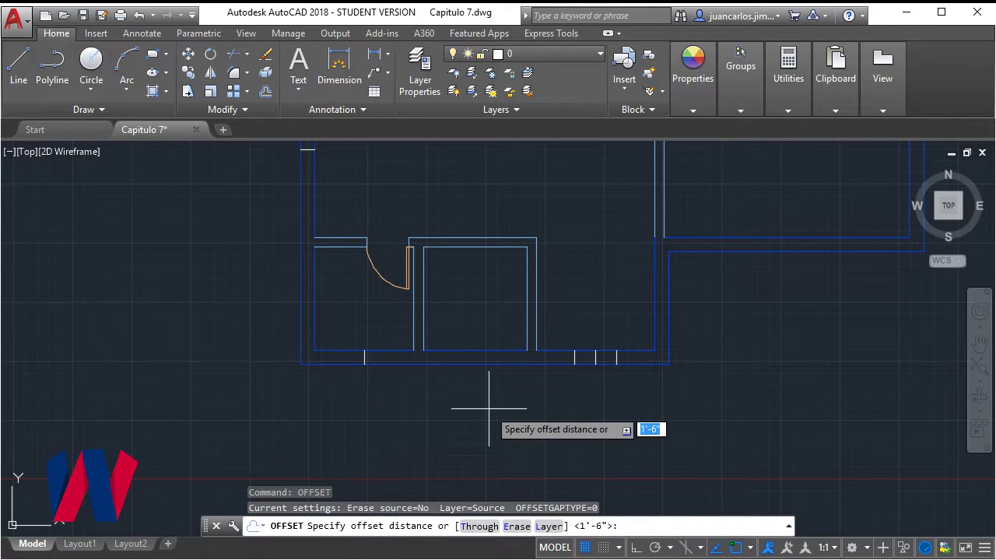
pyautogui.write('16')
pyautogui.press('Return')
pyautogui.click(350, 351)
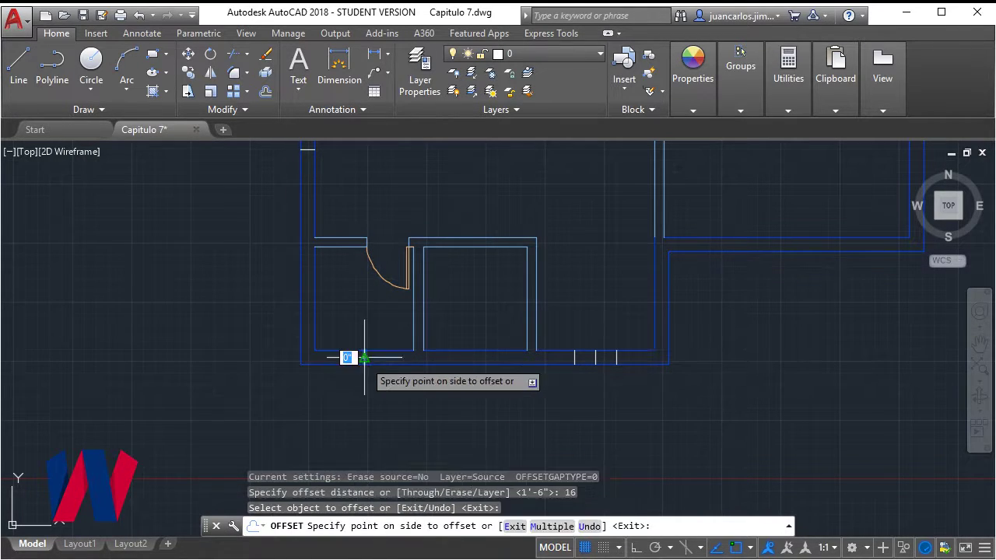
pyautogui.click(364, 358)
pyautogui.press('Escape')
pyautogui.click(599, 358)
pyautogui.press('Delete')
# Trim the left wall and two bottom wall openings between their jambs, then zoom out.
pyautogui.moveTo(333, 269); pyautogui.dragTo(376, 375, button='middle')
pyautogui.click(740, 195)
pyautogui.click(295, 484)
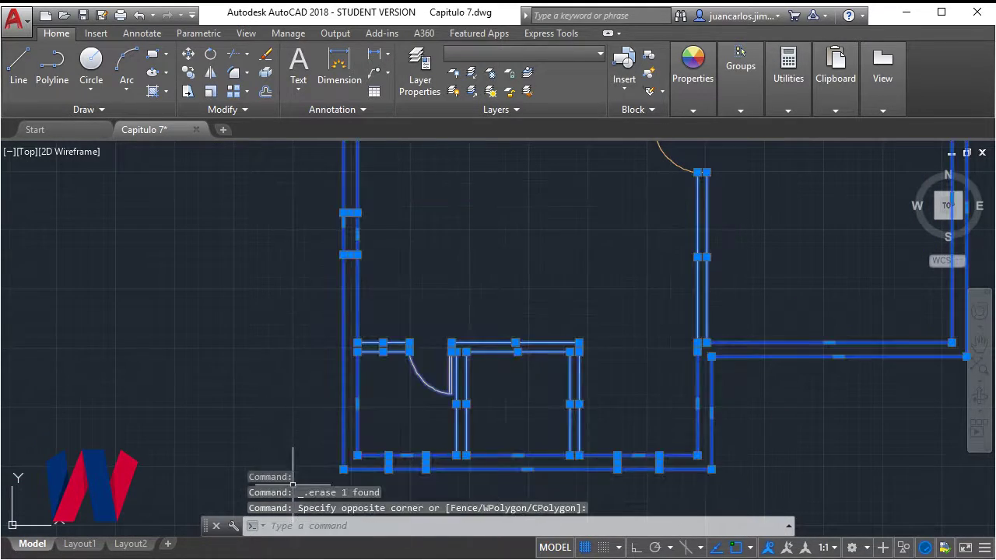
pyautogui.write('TR')
pyautogui.press('Return')
pyautogui.click(354, 234)
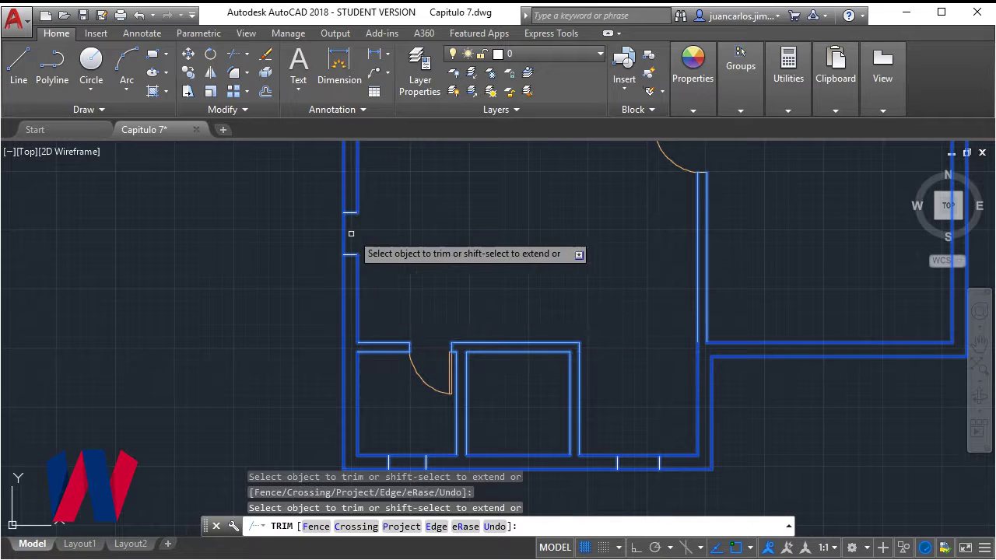
pyautogui.click(407, 456)
pyautogui.moveTo(410, 397); pyautogui.dragTo(402, 312, button='middle')
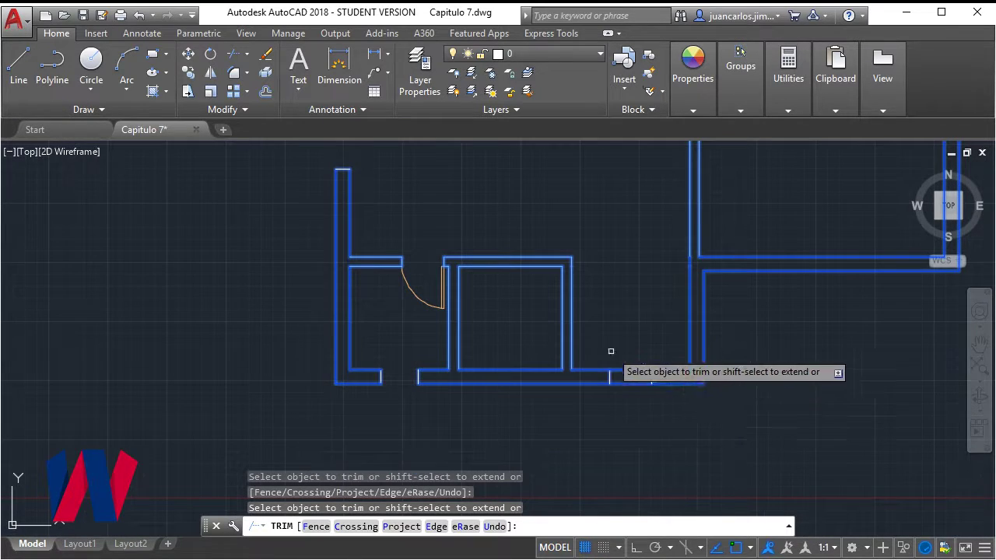
pyautogui.click(626, 369)
pyautogui.scroll(-3, 639, 390)
pyautogui.press('Escape')
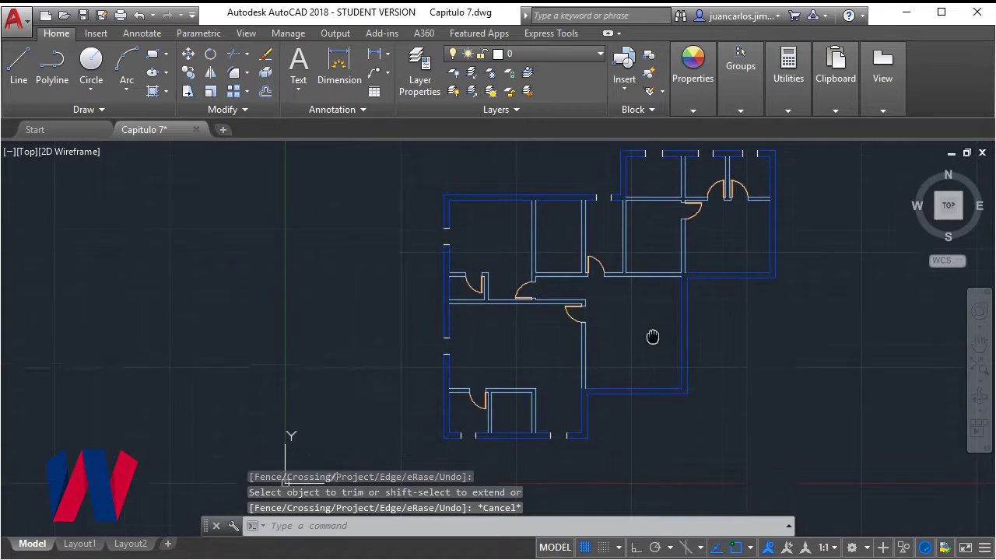
# Lock both the interior doors layer and the Interiro walls layer.
pyautogui.moveTo(613, 387); pyautogui.dragTo(551, 324, button='middle')
pyautogui.moveTo(667, 318); pyautogui.dragTo(597, 329, button='middle')
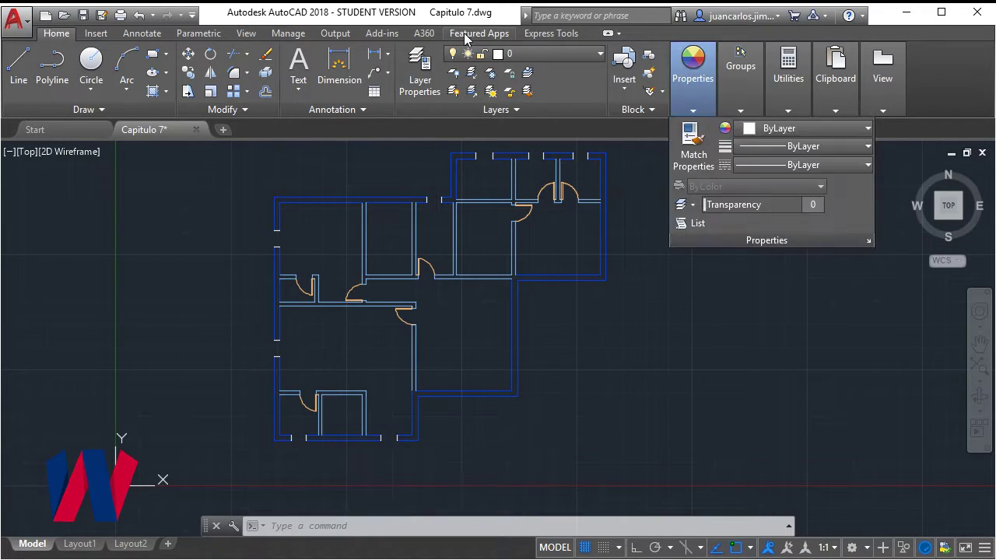
pyautogui.click(554, 56)
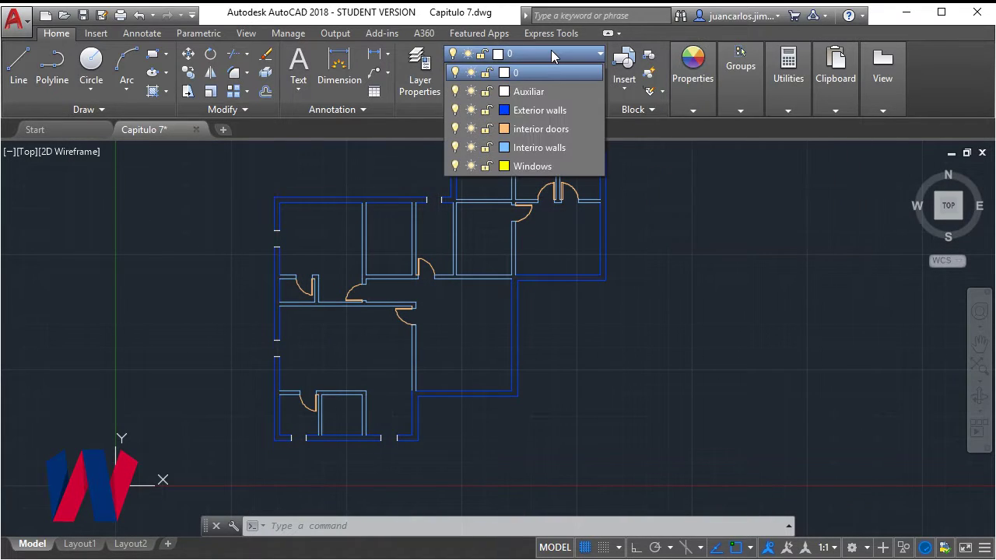
pyautogui.click(471, 129)
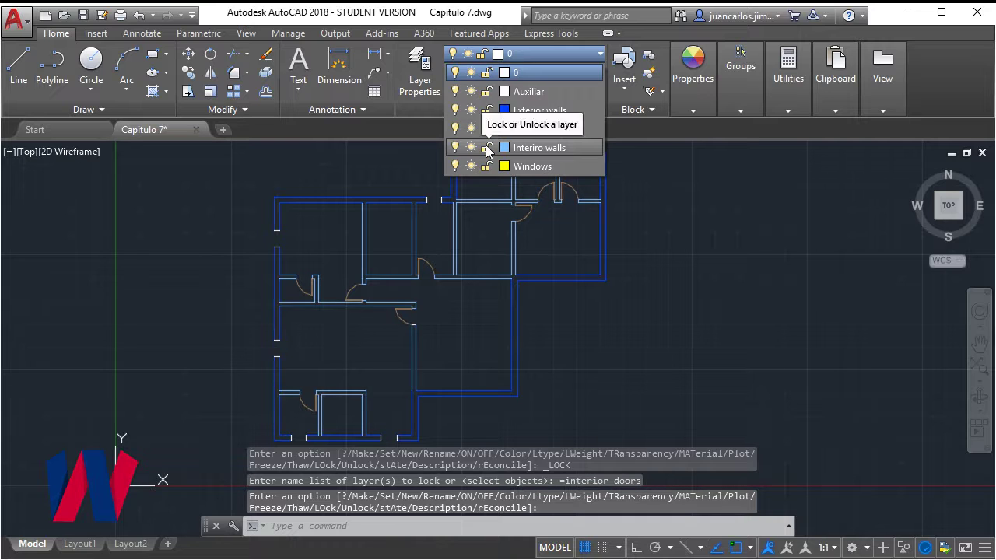
pyautogui.click(487, 148)
pyautogui.scroll(-2, 678, 240)
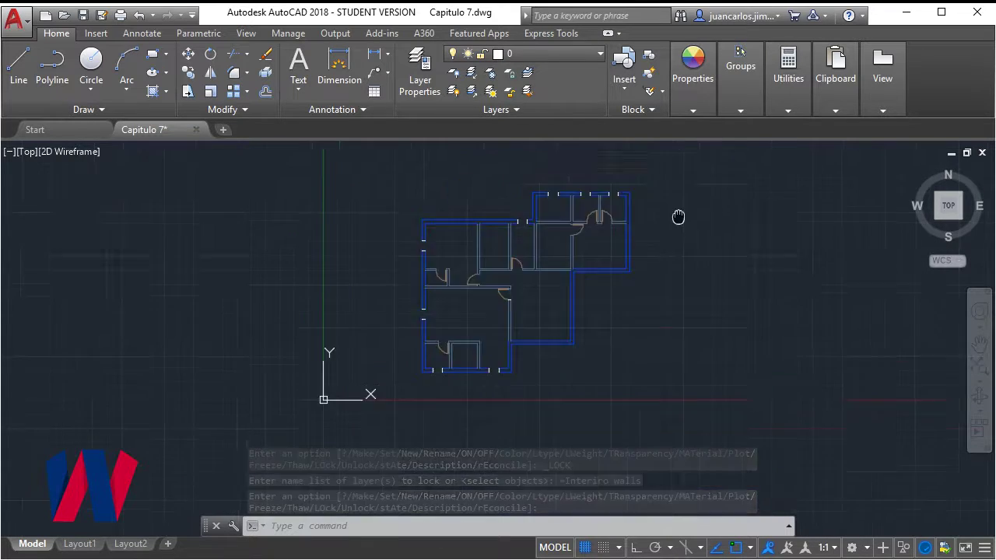
# Start a selection over the plan, try assigning it to Exterior walls, then cancel.
pyautogui.click(674, 200)
pyautogui.click(565, 55)
pyautogui.click(529, 114)
pyautogui.press('Escape')
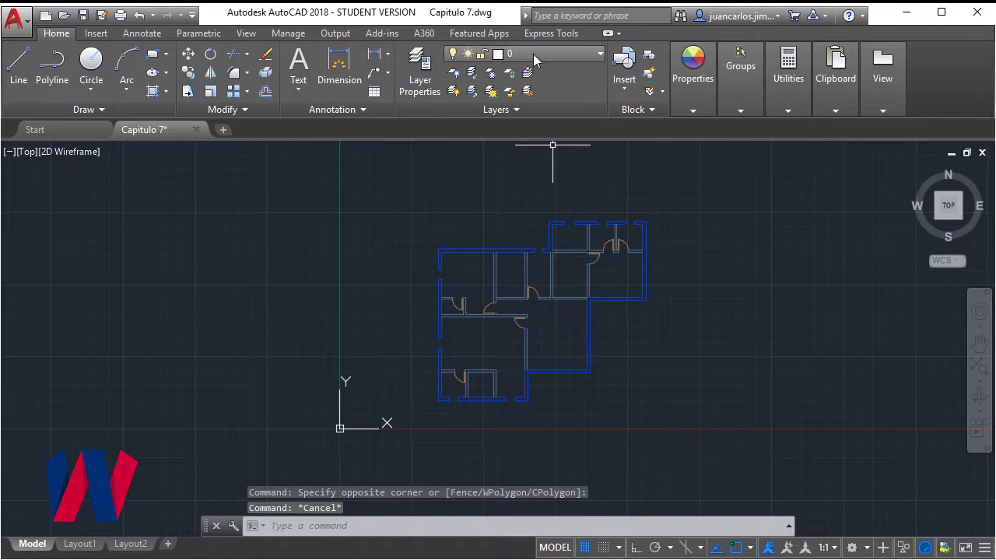
# Unlock the Interiro walls layer again so it stays editable.
pyautogui.click(535, 56)
pyautogui.click(485, 147)
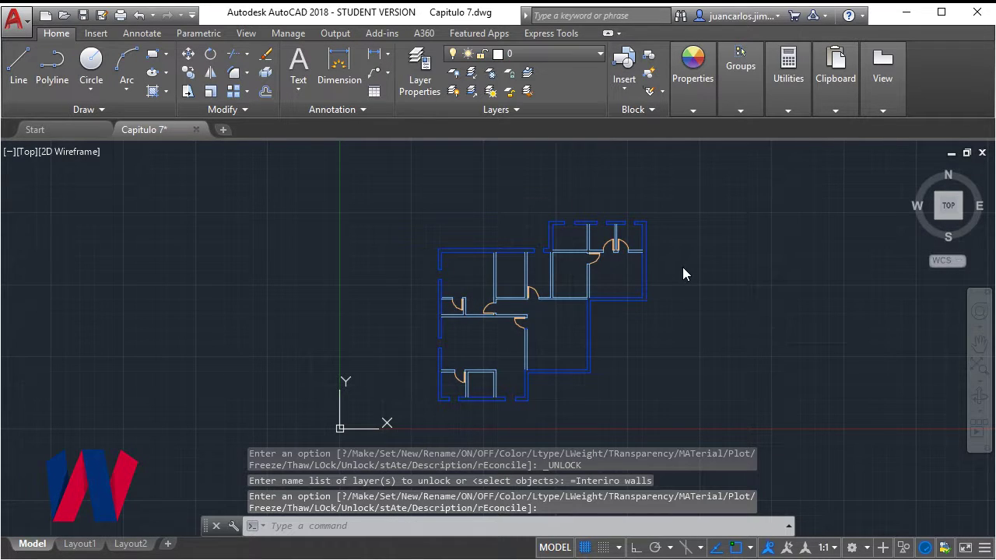
pyautogui.scroll(3, 683, 267)
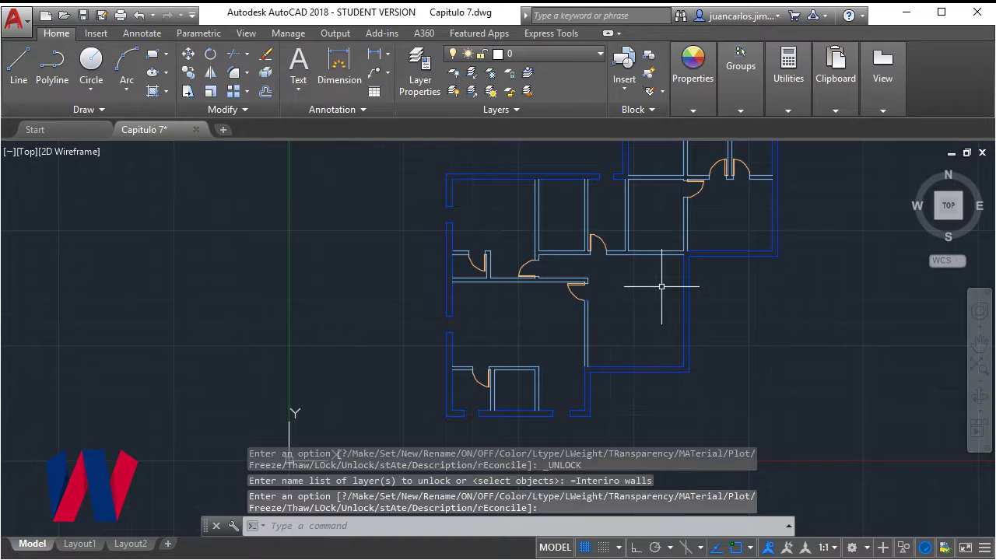